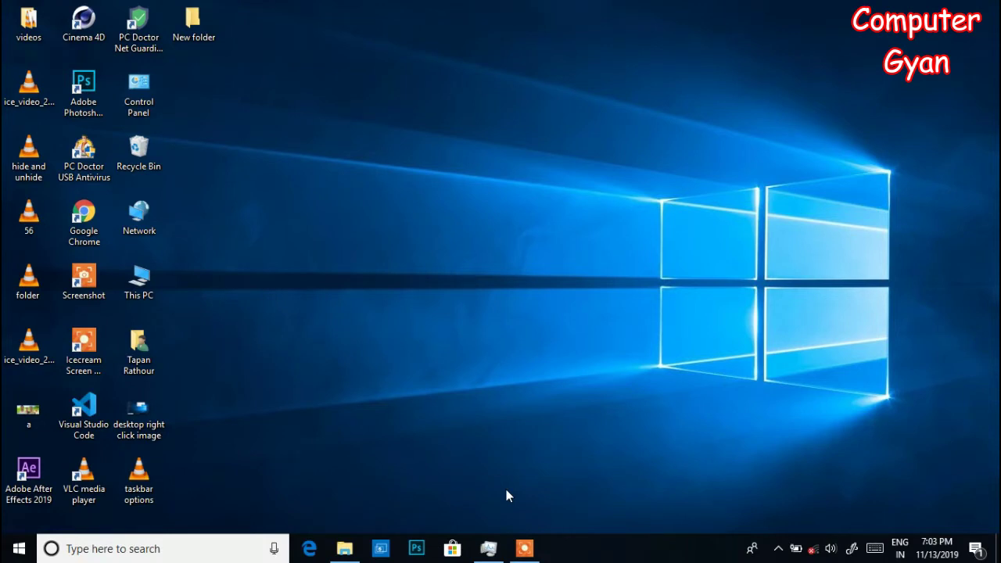
Step: Rename the desktop folder New folder as "amitabh bachchan" and delete it to the Recycle Bin
{"action": "left_click", "coordinate": [192, 39]}
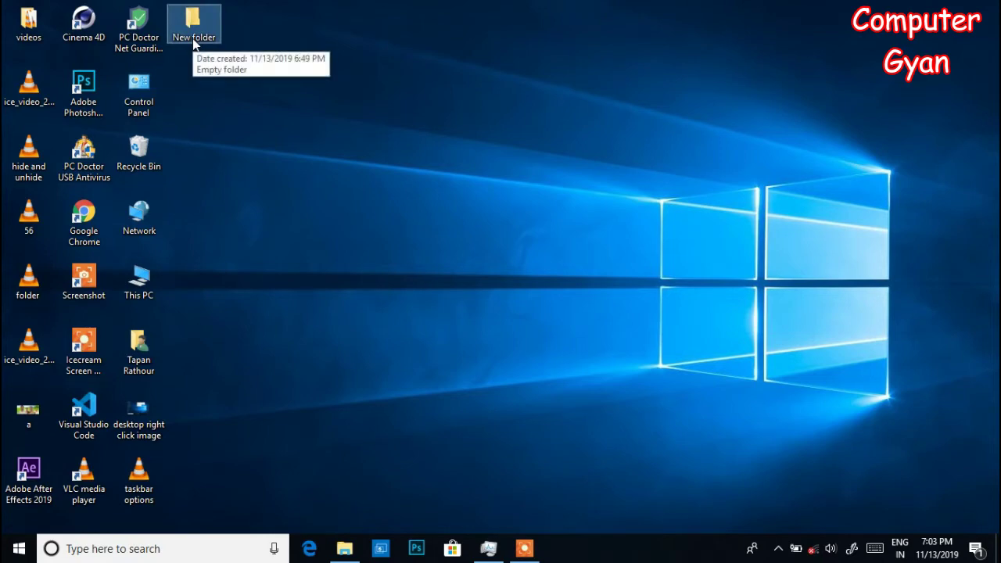
{"action": "right_click", "coordinate": [194, 41]}
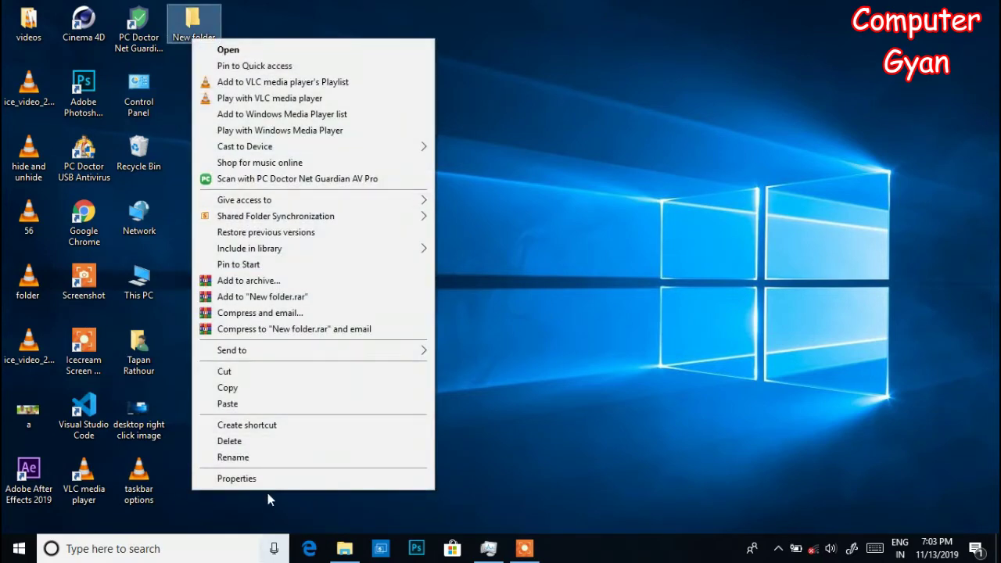
{"action": "left_click", "coordinate": [252, 454]}
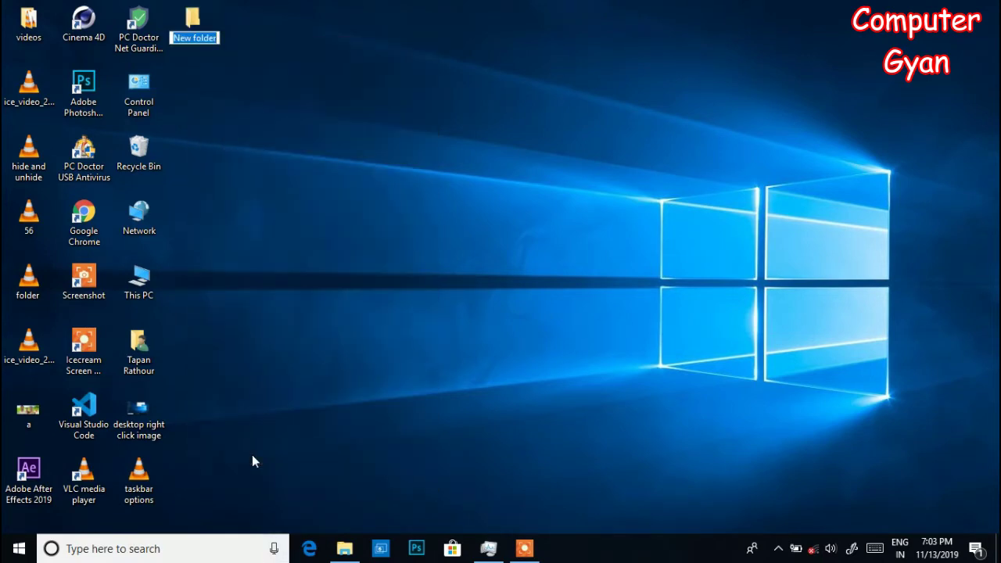
{"action": "type", "text": "amitabh"}
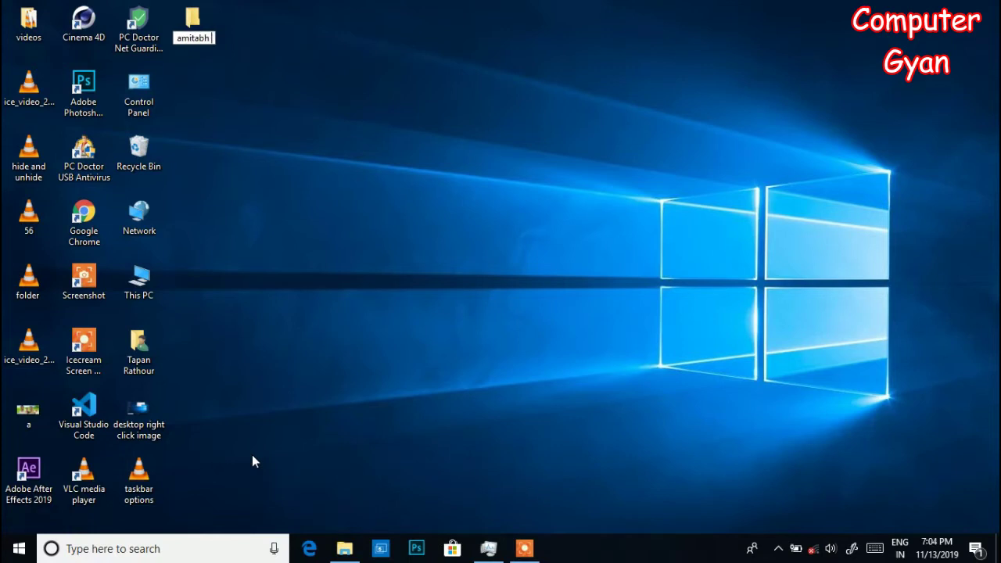
{"action": "type", "text": " bachchan"}
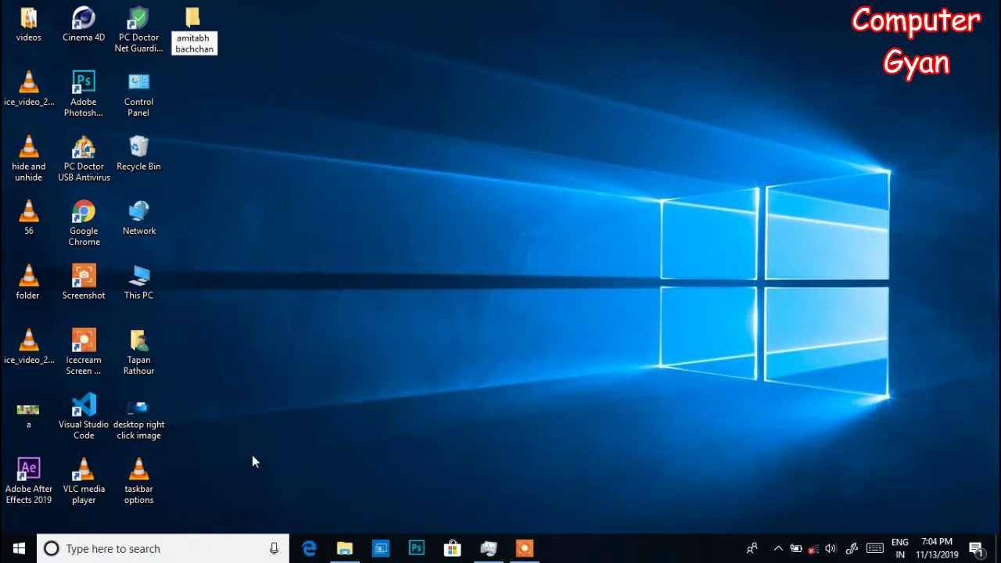
{"action": "key", "text": "Return"}
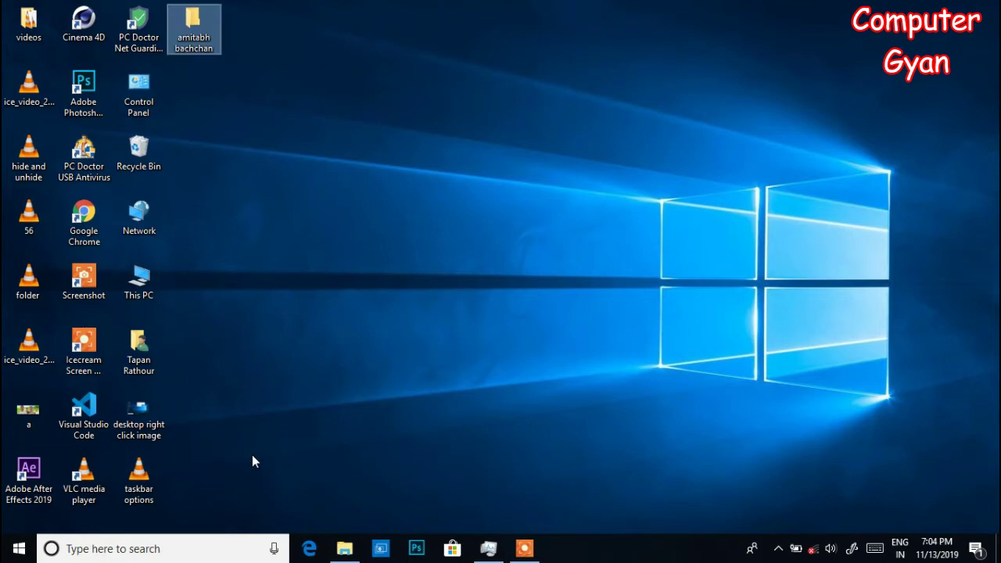
{"action": "right_click", "coordinate": [195, 39]}
{"action": "left_click", "coordinate": [245, 378]}
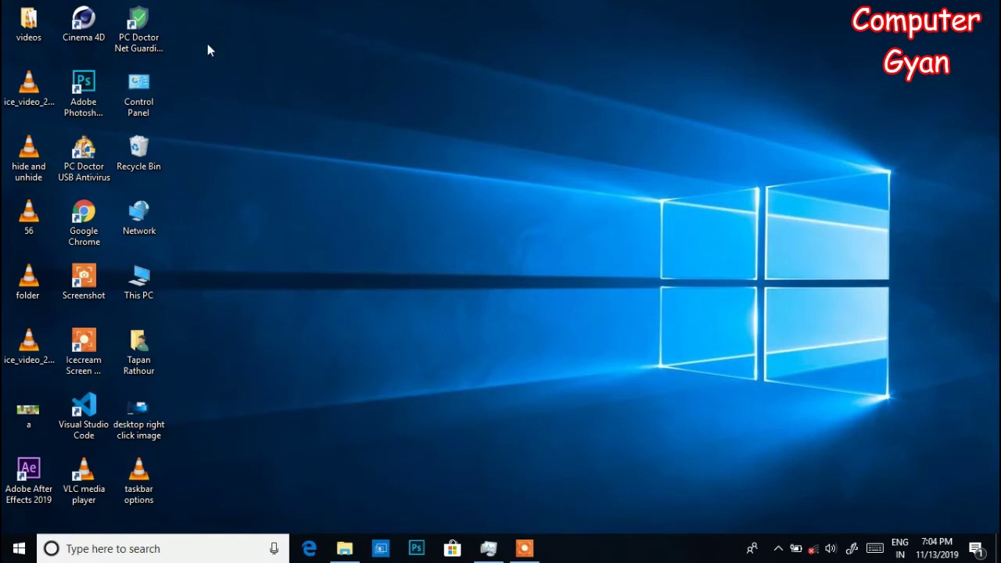
Step: Restore the amitabh bachchan folder from the Recycle Bin through its properties, and close the Recycle Bin
{"action": "double_click", "coordinate": [140, 149]}
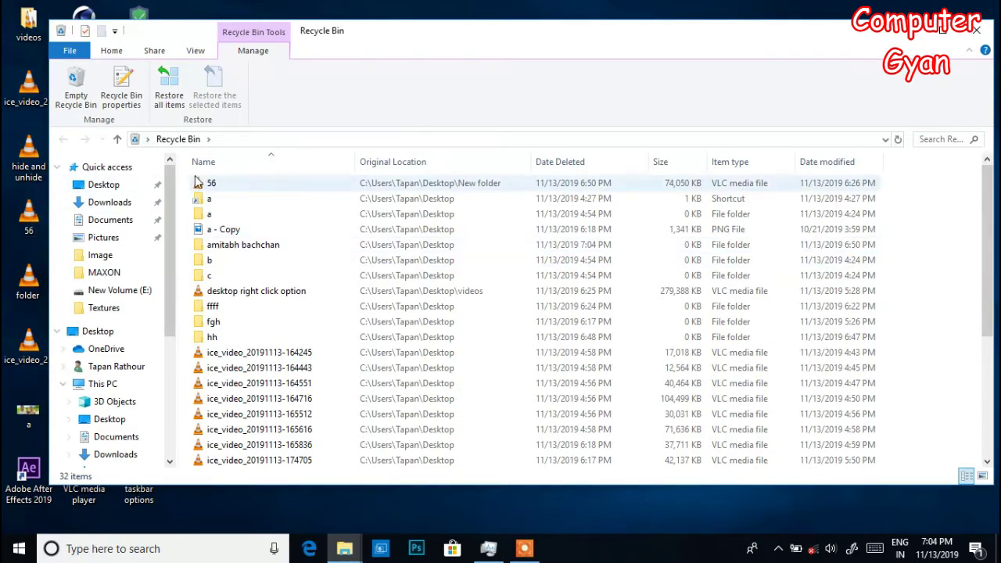
{"action": "mouse_move", "coordinate": [224, 249]}
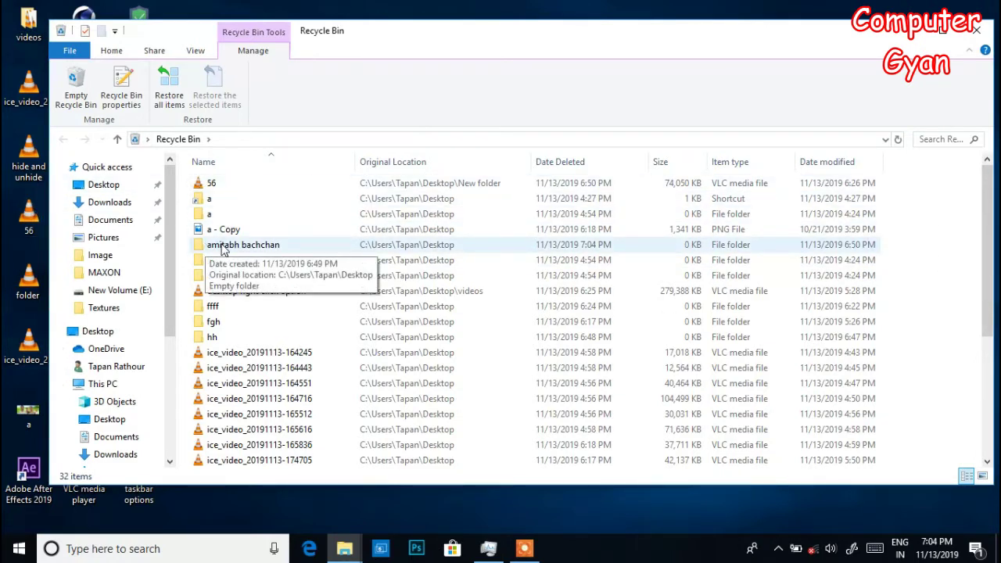
{"action": "double_click", "coordinate": [222, 248]}
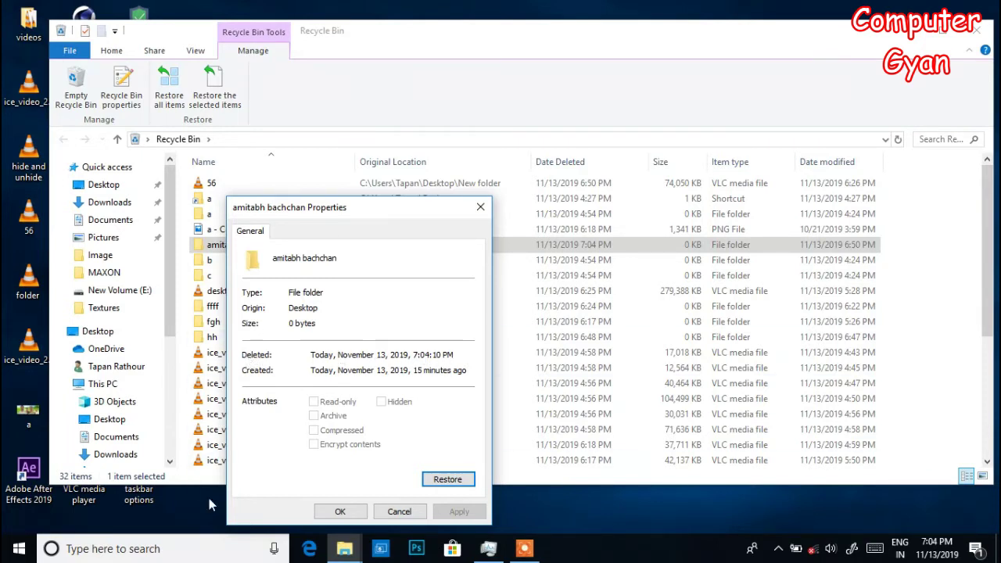
{"action": "left_click", "coordinate": [445, 480]}
{"action": "left_click", "coordinate": [478, 207]}
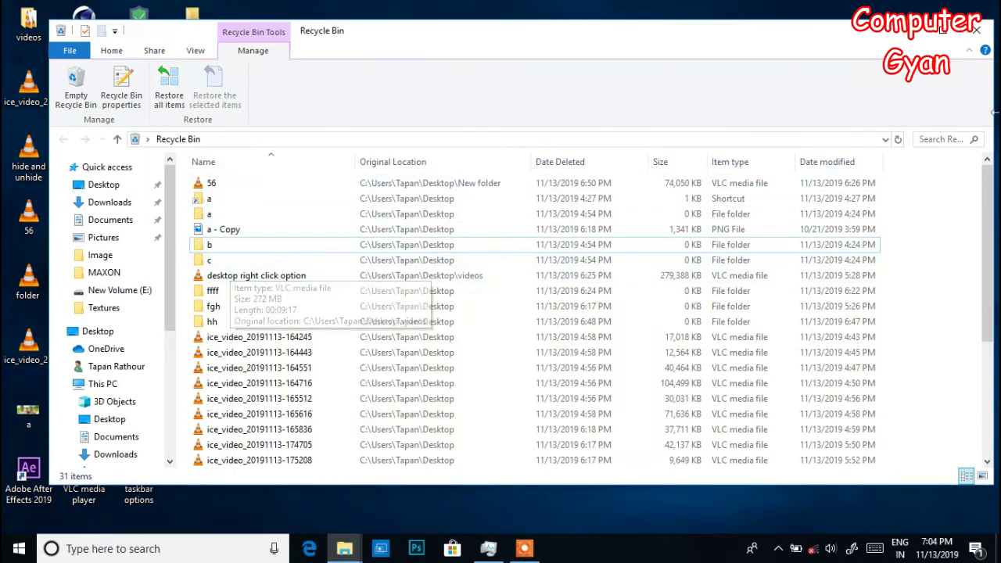
{"action": "left_click", "coordinate": [976, 29]}
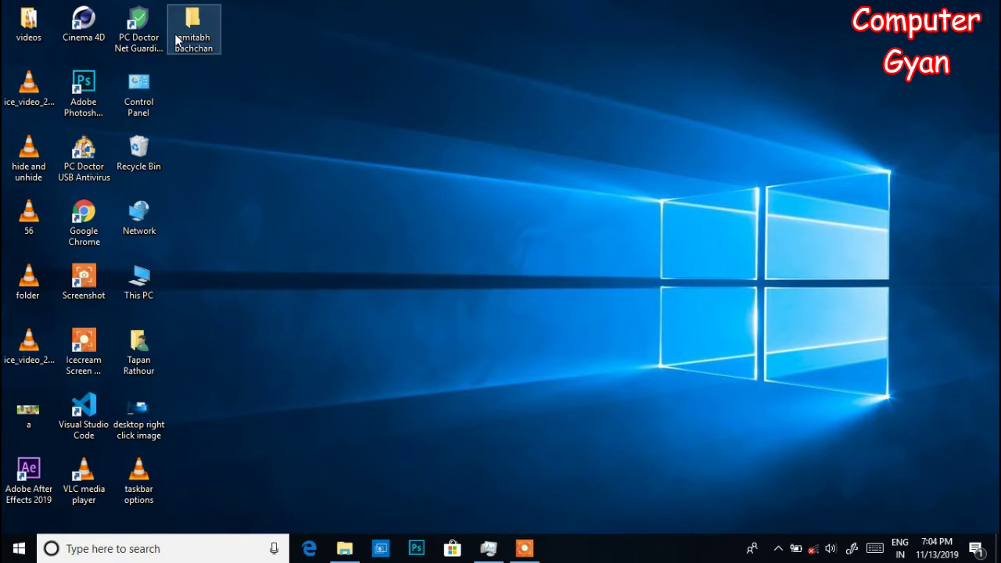
Step: Empty the Recycle Bin, permanently deleting everything in it, and close its window
{"action": "double_click", "coordinate": [139, 160]}
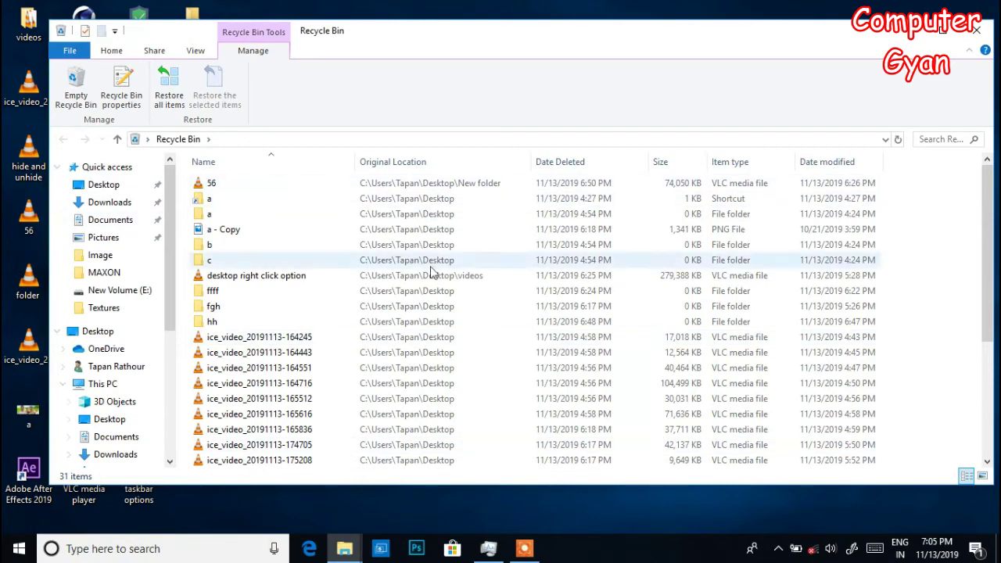
{"action": "left_click_drag", "start_coordinate": [988, 309], "coordinate": [951, 261]}
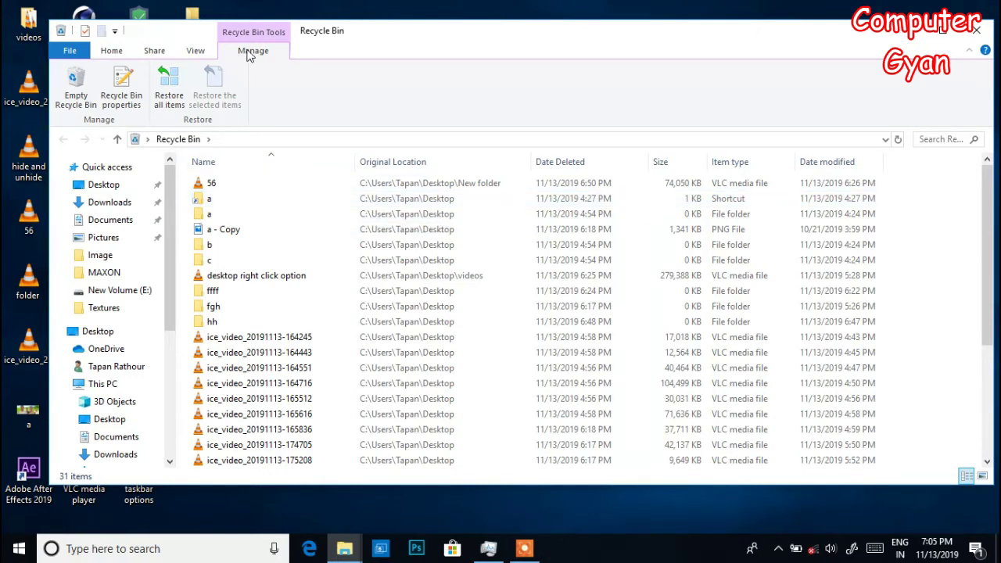
{"action": "left_click", "coordinate": [69, 106]}
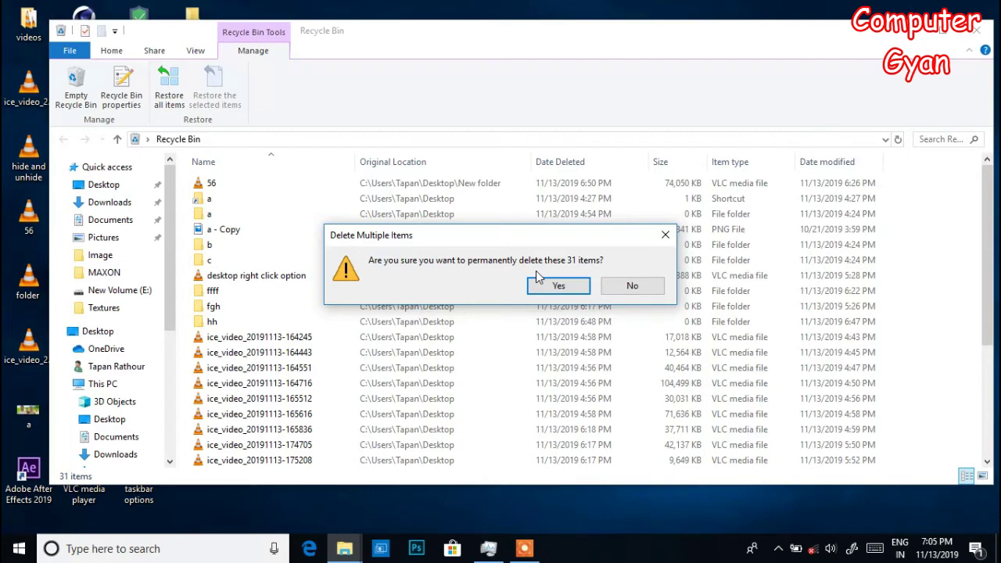
{"action": "left_click", "coordinate": [539, 290]}
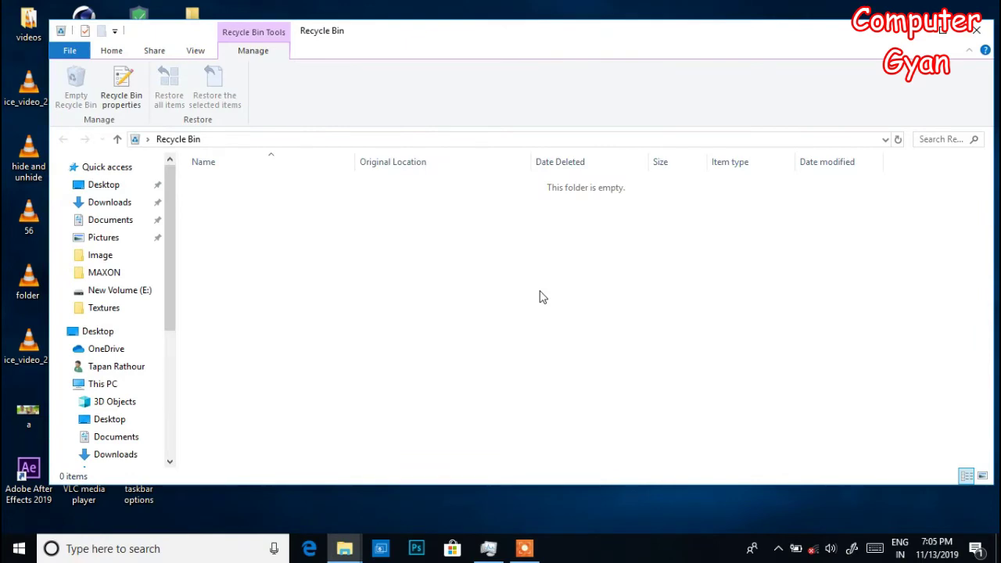
{"action": "left_click", "coordinate": [975, 29]}
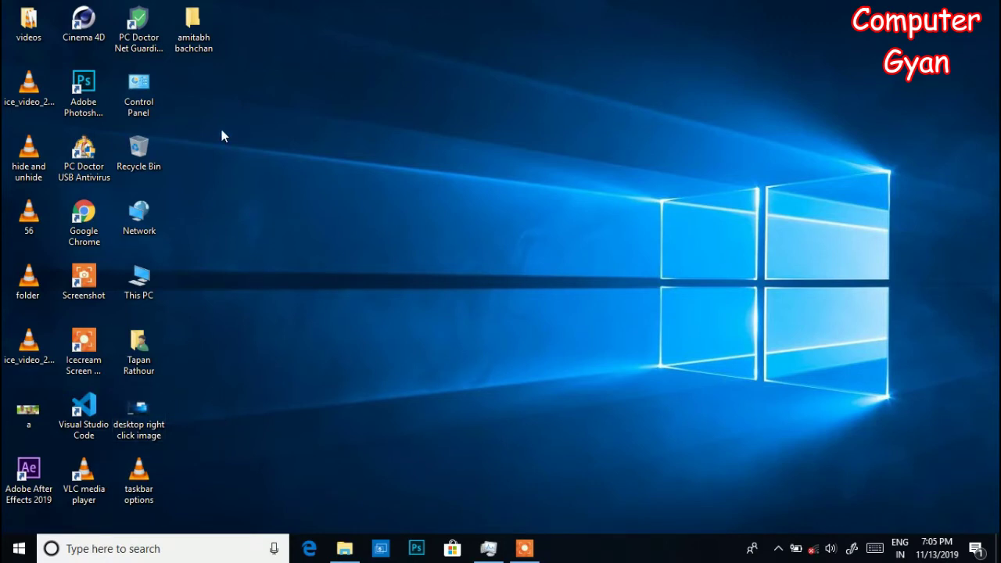
Step: Create three new folders on the desktop, keeping their default names
{"action": "key", "text": "ctrl+shift+n"}
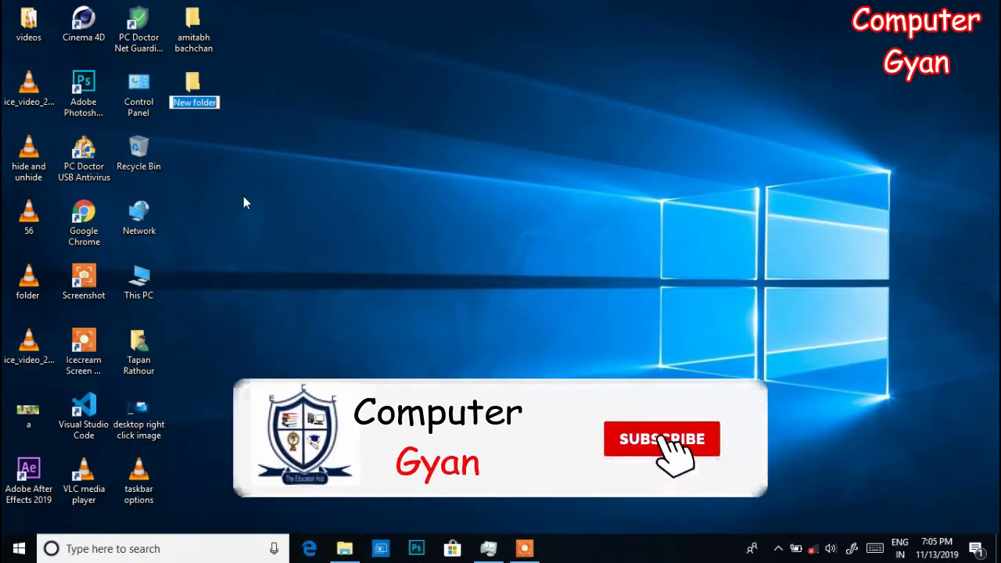
{"action": "key", "text": "ctrl+shift+n"}
{"action": "key", "text": "ctrl+shift+n"}
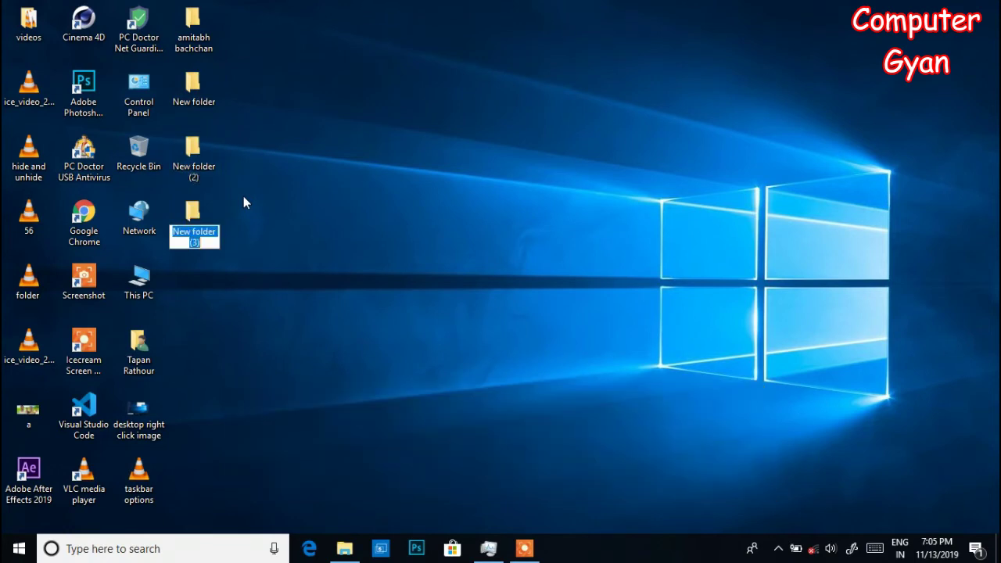
{"action": "key", "text": "Return"}
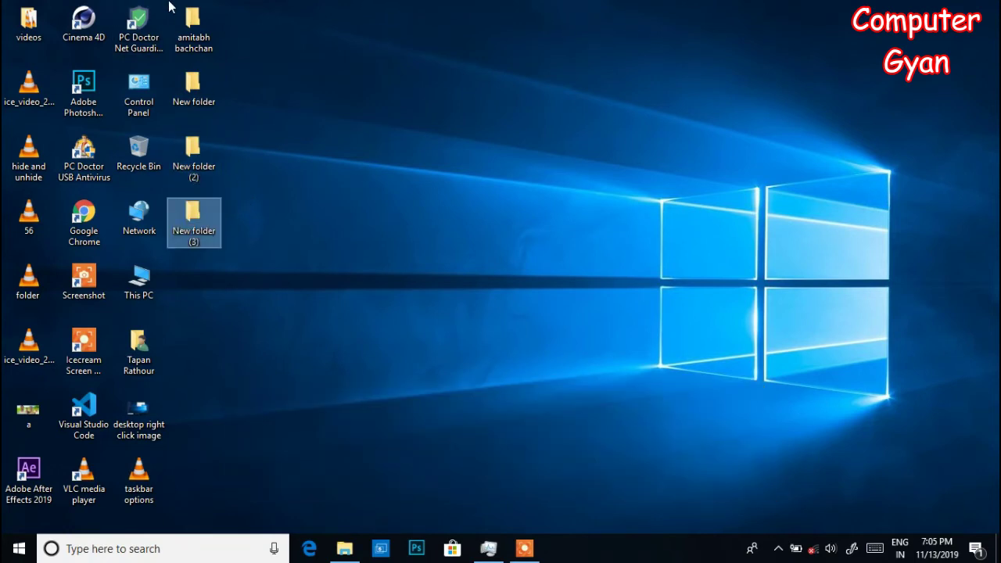
Step: Delete the amitabh bachchan folder and the three new folders from the desktop together
{"action": "left_click_drag", "start_coordinate": [169, 6], "coordinate": [224, 290]}
{"action": "right_click", "coordinate": [202, 168]}
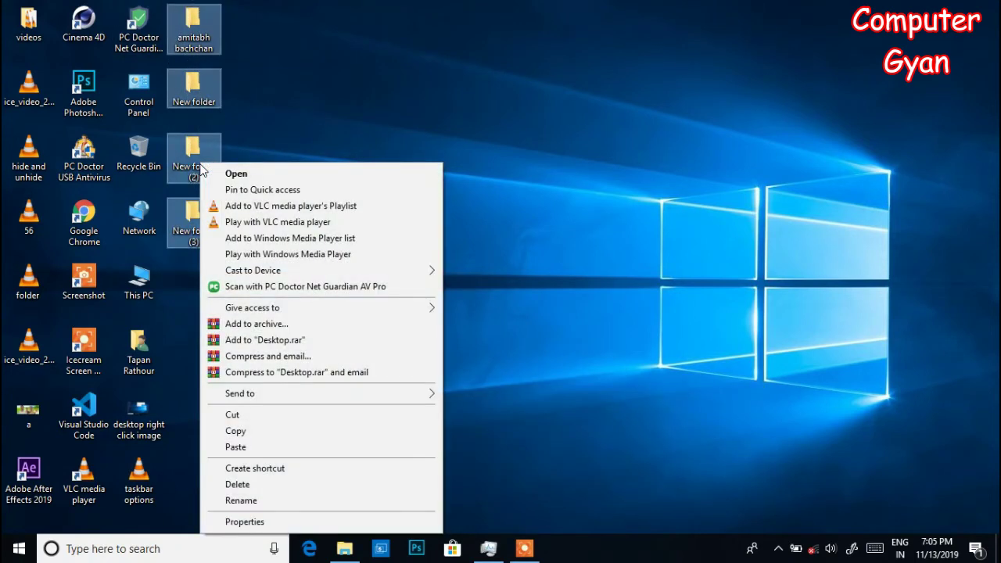
{"action": "left_click", "coordinate": [243, 482]}
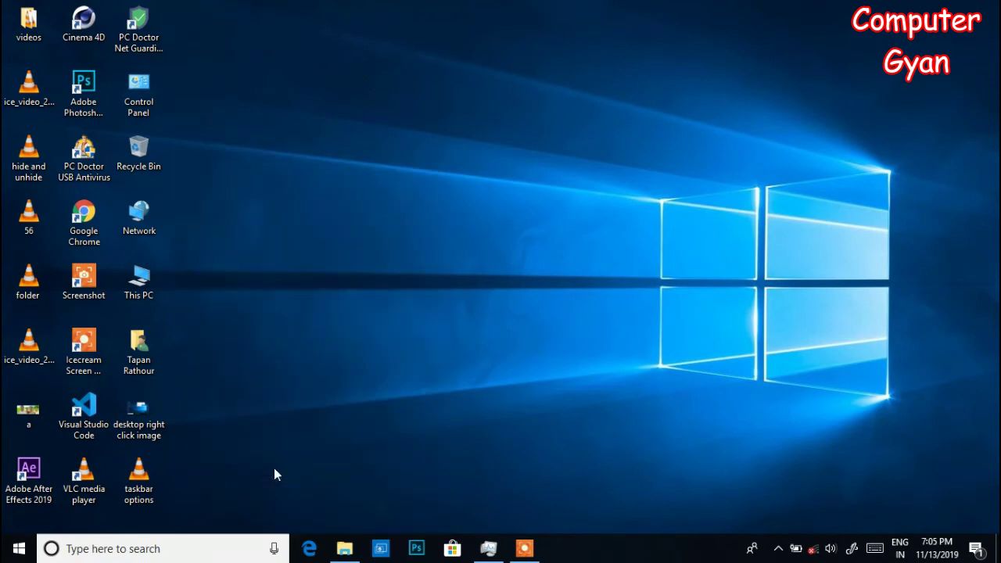
Step: Restore all items from the Recycle Bin at once and close its window
{"action": "double_click", "coordinate": [160, 150]}
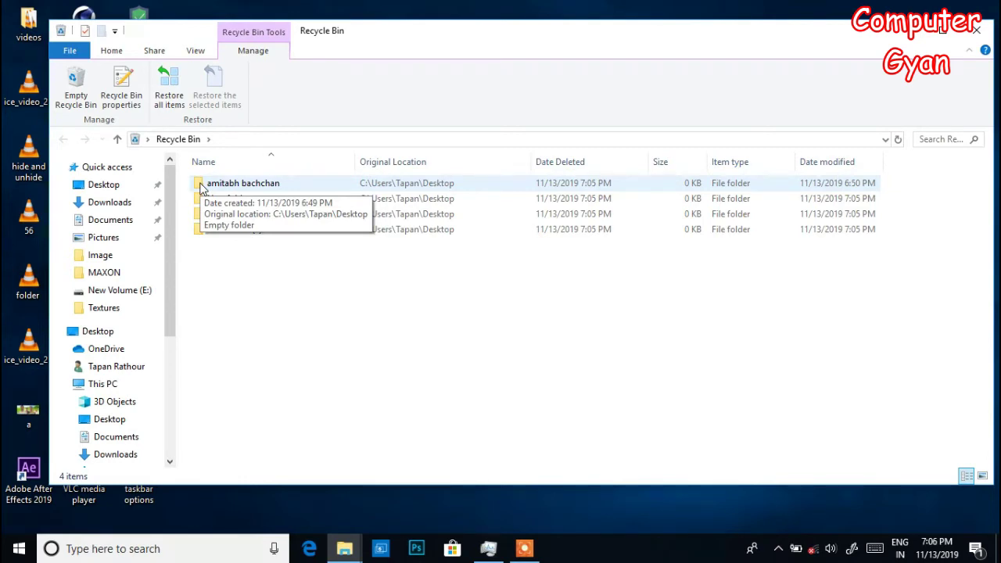
{"action": "left_click", "coordinate": [177, 93]}
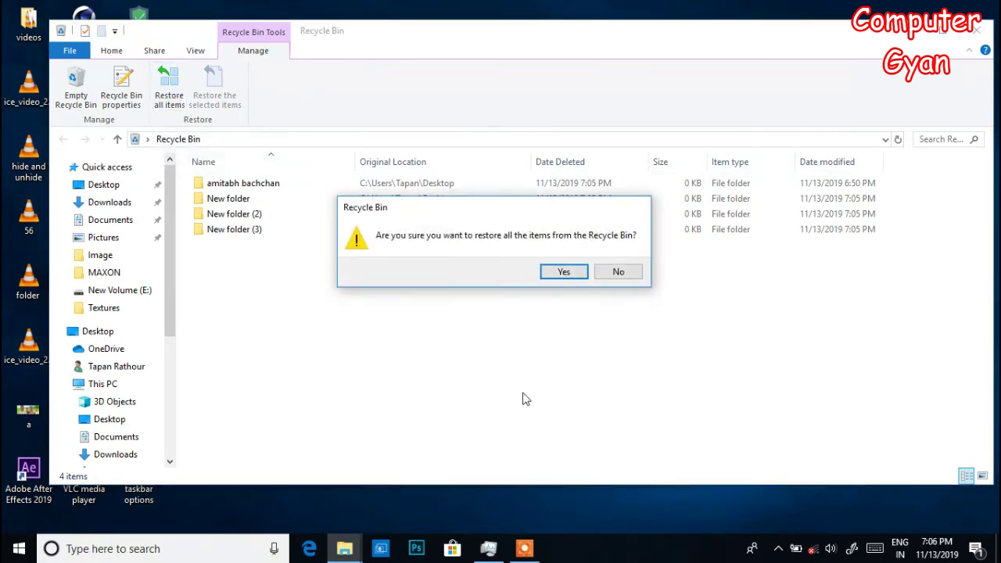
{"action": "left_click", "coordinate": [563, 273]}
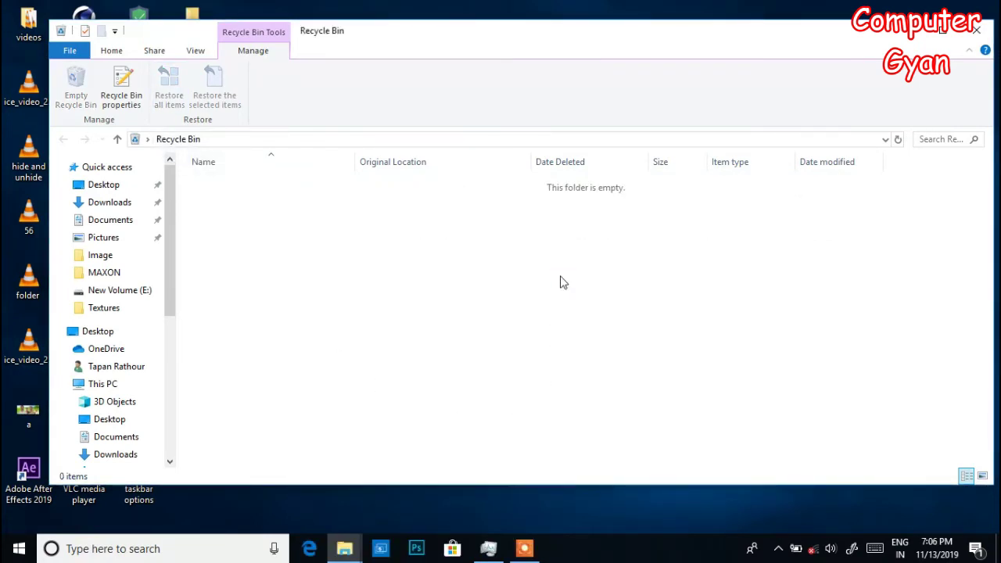
{"action": "left_click", "coordinate": [976, 30]}
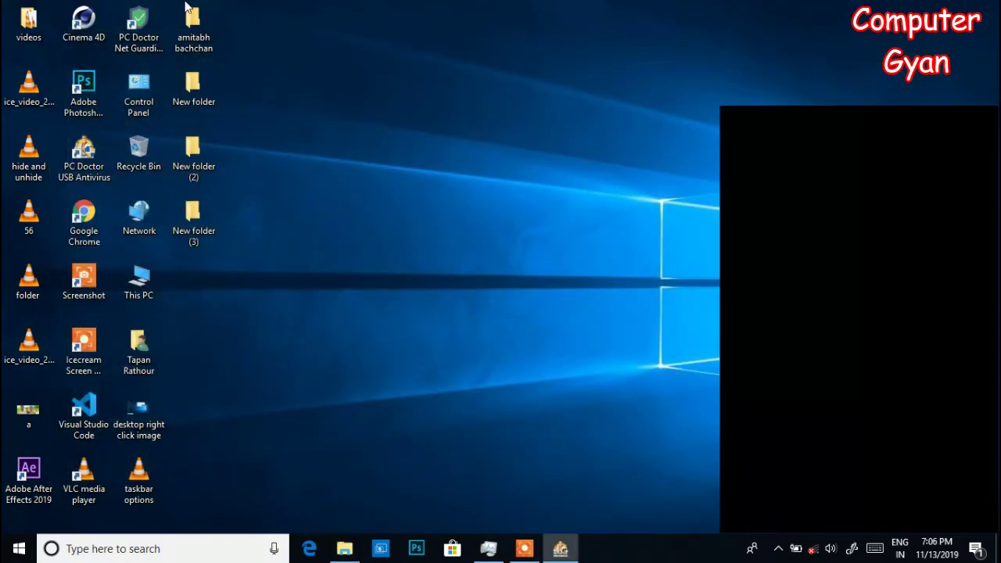
Step: Dismiss the antivirus window and delete all four restored folders from the desktop again
{"action": "left_click_drag", "start_coordinate": [178, 23], "coordinate": [247, 186]}
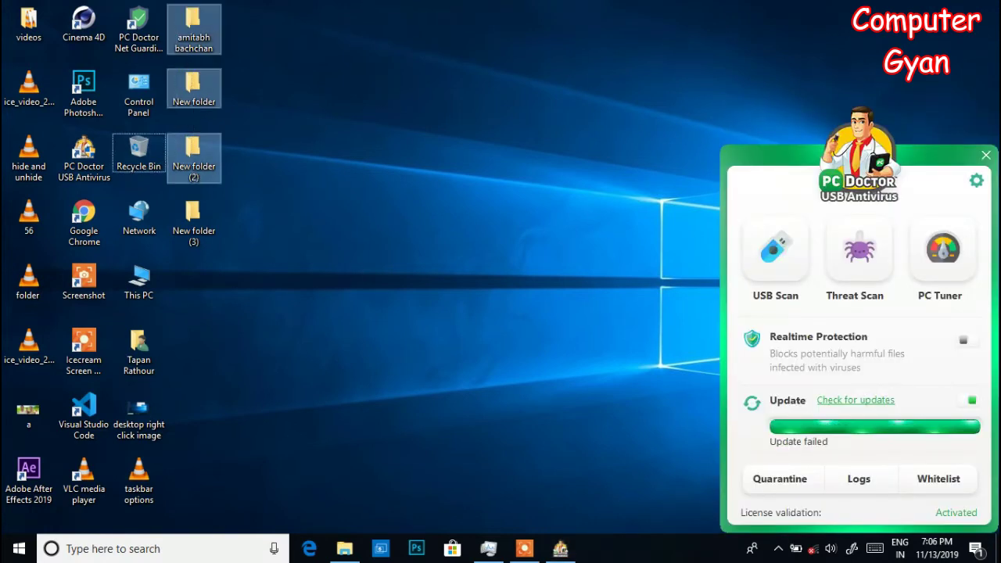
{"action": "left_click", "coordinate": [986, 155]}
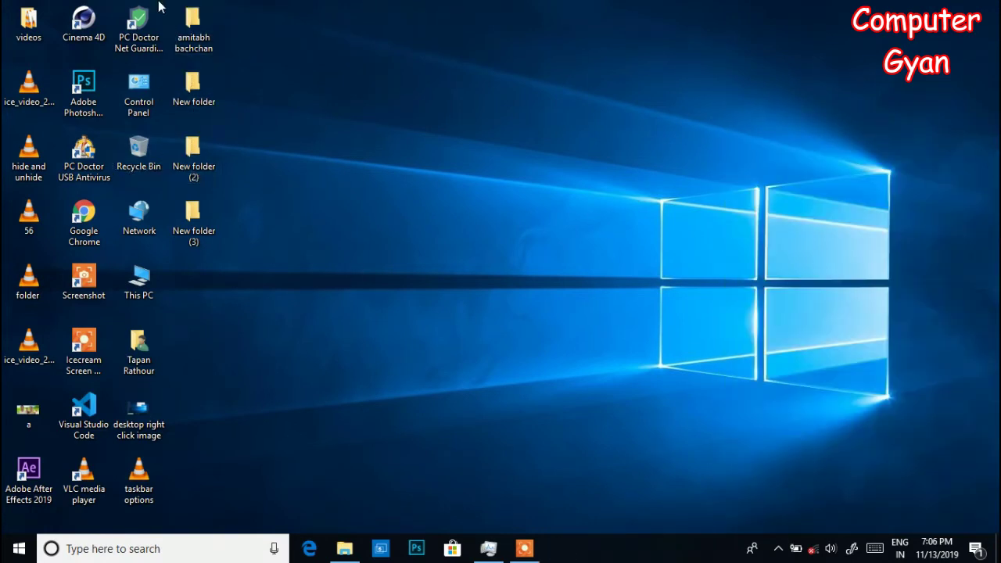
{"action": "left_click_drag", "start_coordinate": [161, 5], "coordinate": [210, 266]}
{"action": "key", "text": "Delete"}
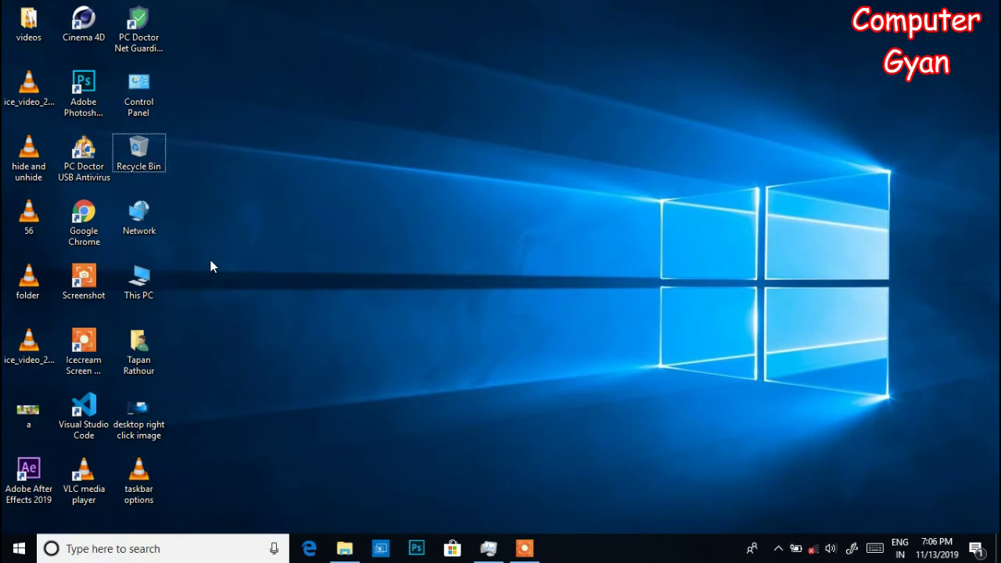
Step: Restore only the amitabh bachchan folder and New folder (3) from the Recycle Bin together and close its window
{"action": "double_click", "coordinate": [148, 156]}
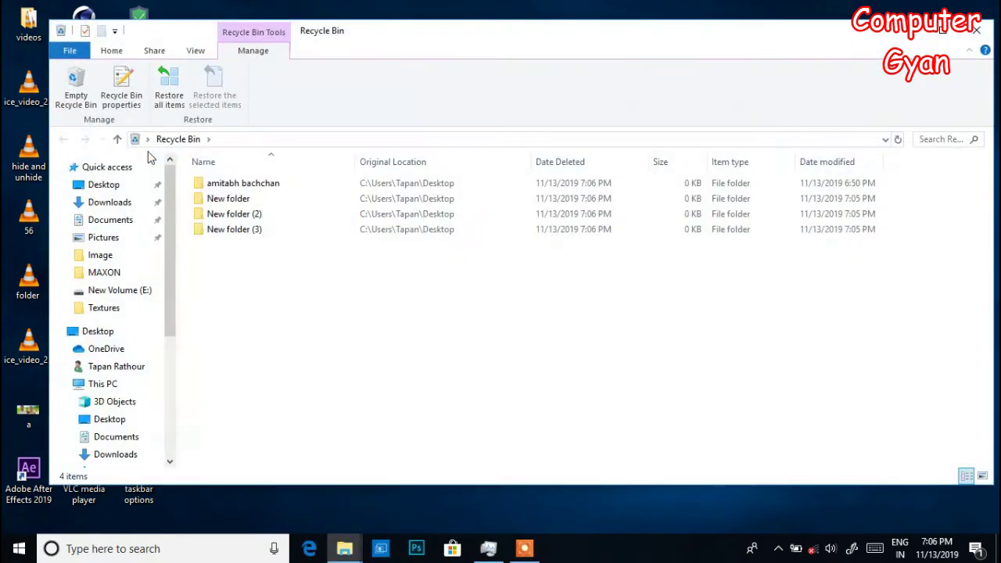
{"action": "left_click", "coordinate": [232, 186]}
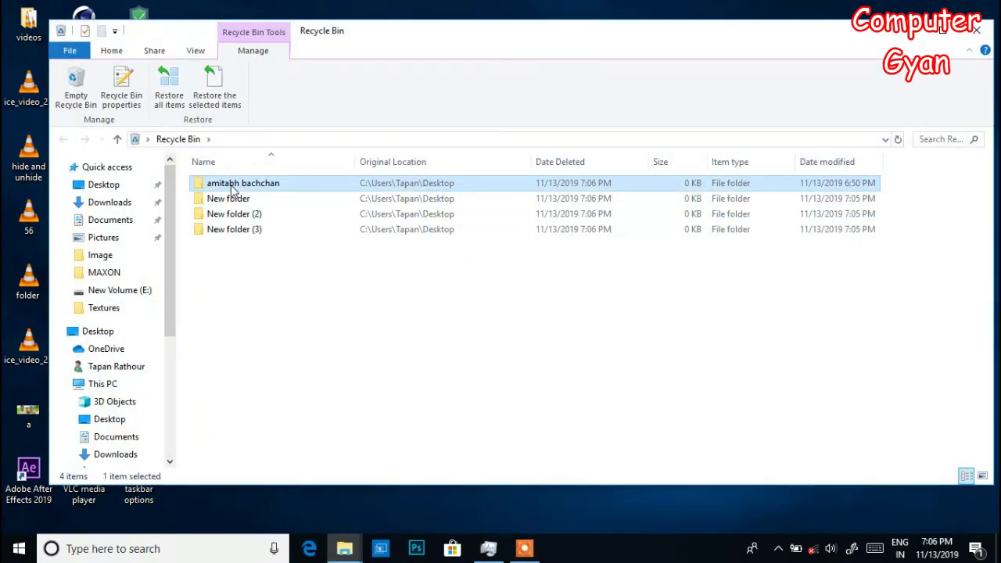
{"action": "left_click", "coordinate": [242, 231], "text": "ctrl"}
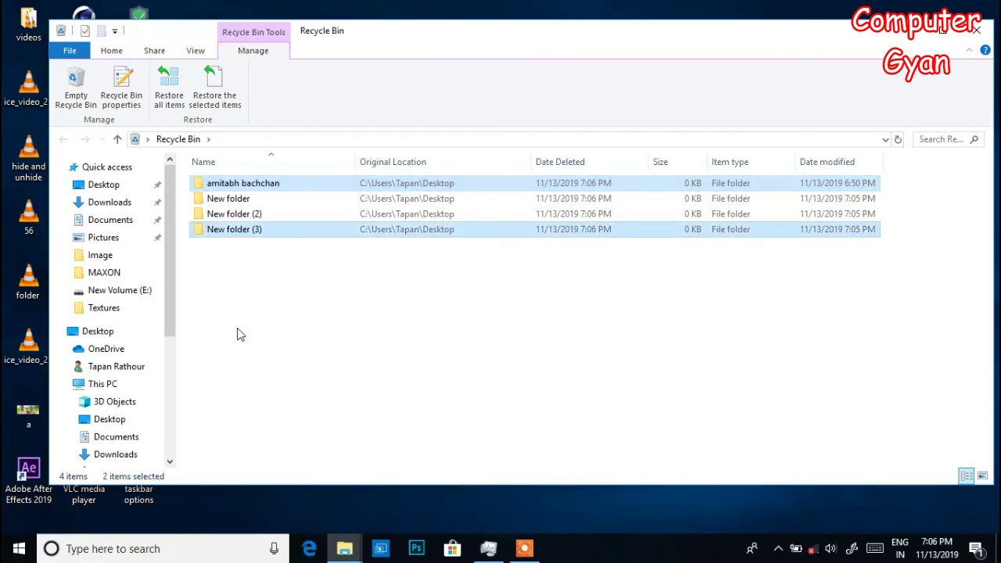
{"action": "left_click", "coordinate": [238, 266]}
{"action": "left_click", "coordinate": [247, 187]}
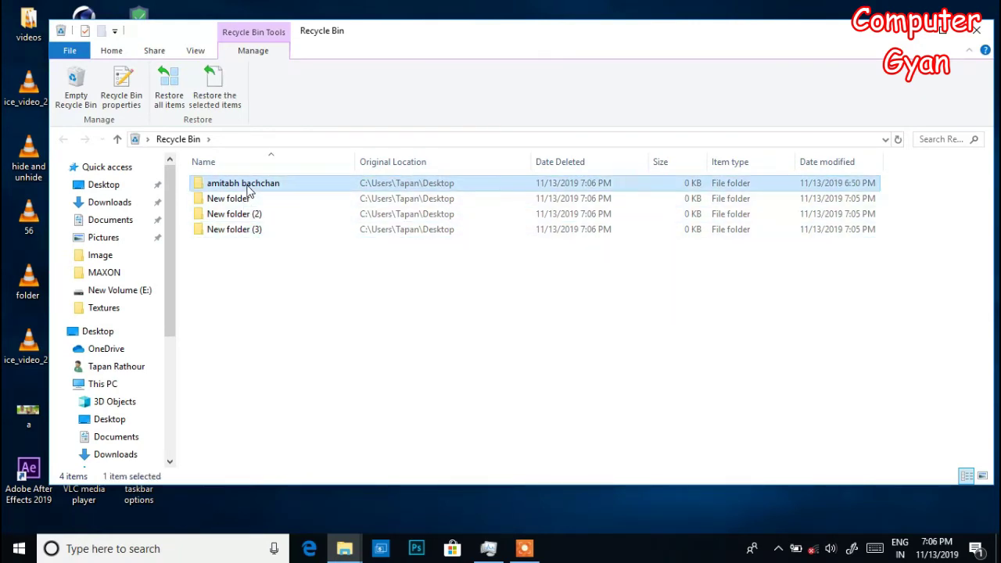
{"action": "left_click", "coordinate": [246, 231]}
{"action": "left_click", "coordinate": [247, 186]}
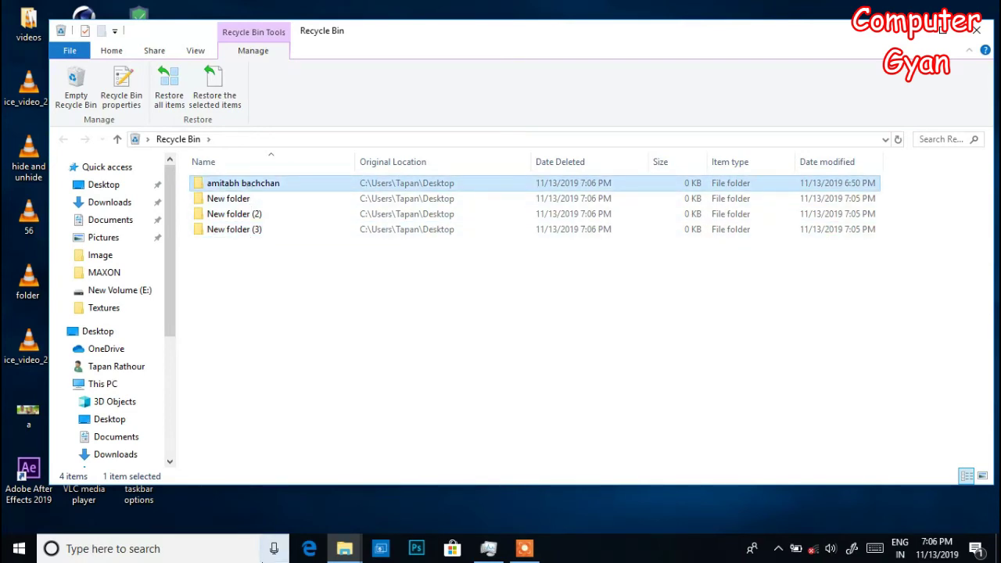
{"action": "left_click", "coordinate": [258, 229], "text": "ctrl"}
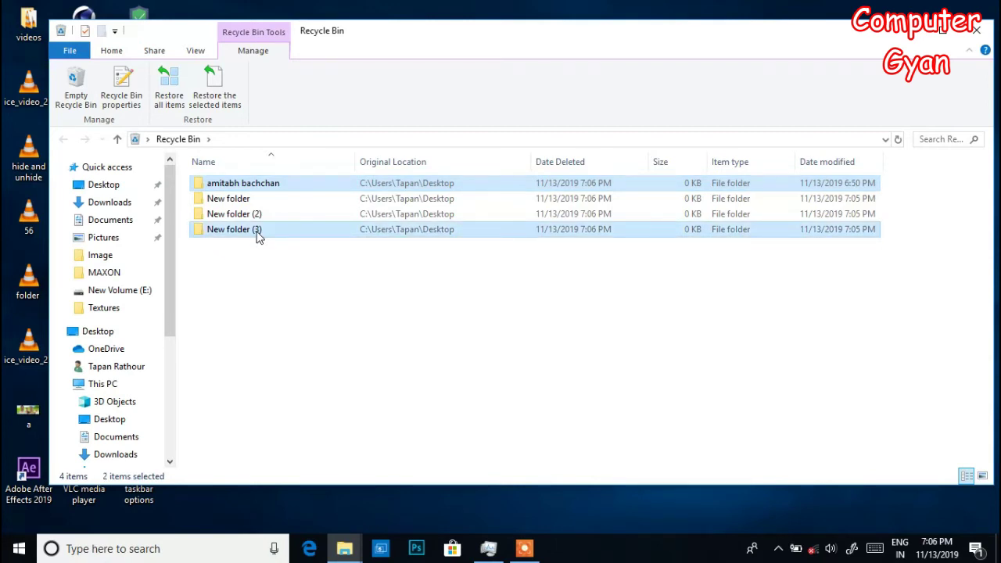
{"action": "left_click", "coordinate": [219, 107]}
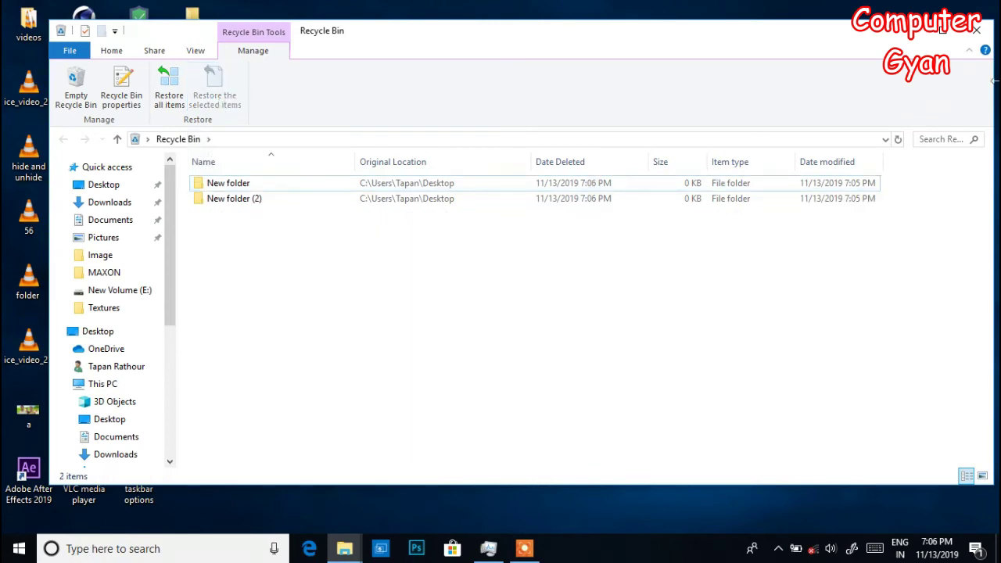
{"action": "left_click", "coordinate": [975, 29]}
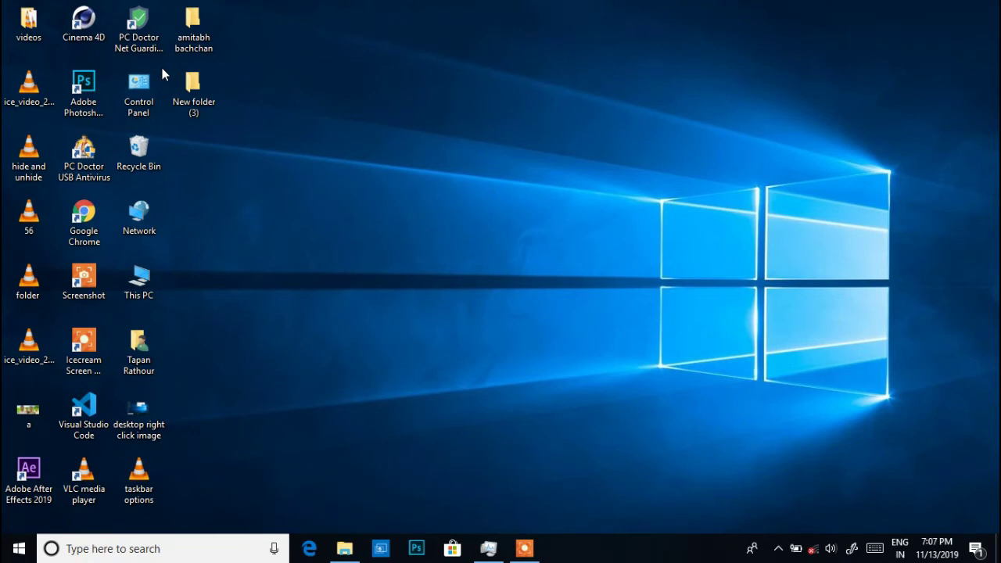
Step: Permanently delete the amitabh bachchan folder from the desktop, bypassing the Recycle Bin, and check the bin's contents for it
{"action": "left_click", "coordinate": [190, 32]}
{"action": "key", "text": "shift"}
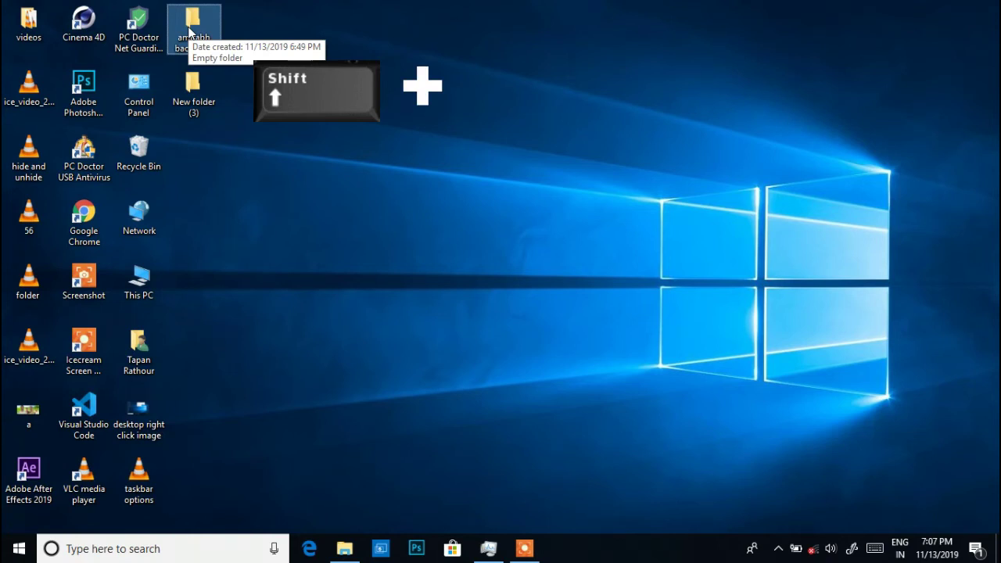
{"action": "key", "text": "shift+Delete"}
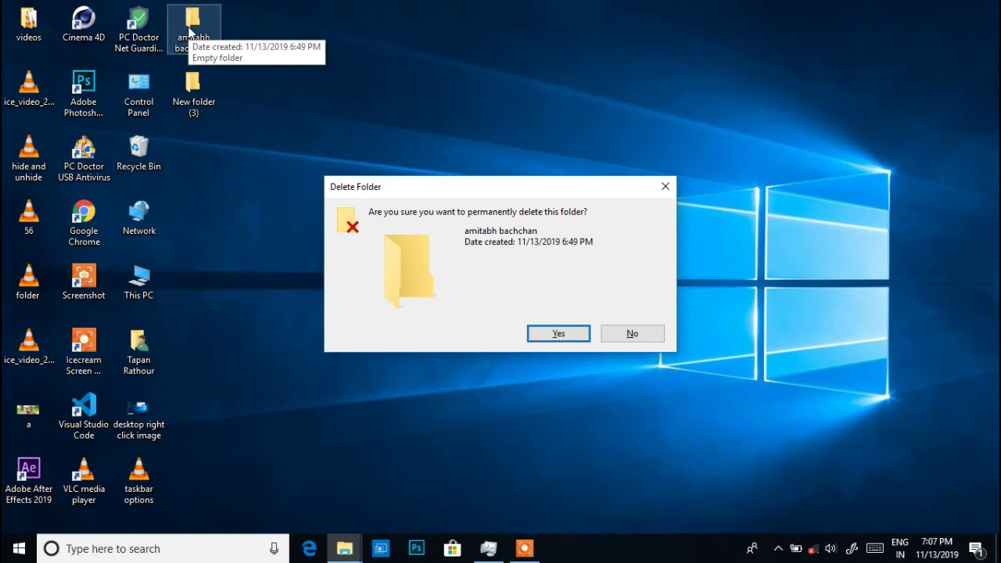
{"action": "left_click", "coordinate": [557, 333]}
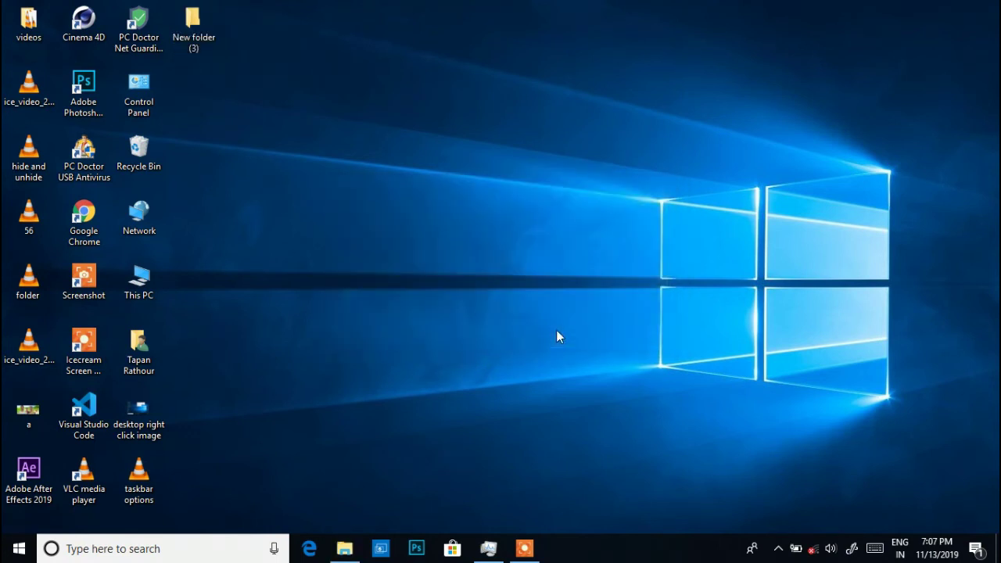
{"action": "double_click", "coordinate": [133, 152]}
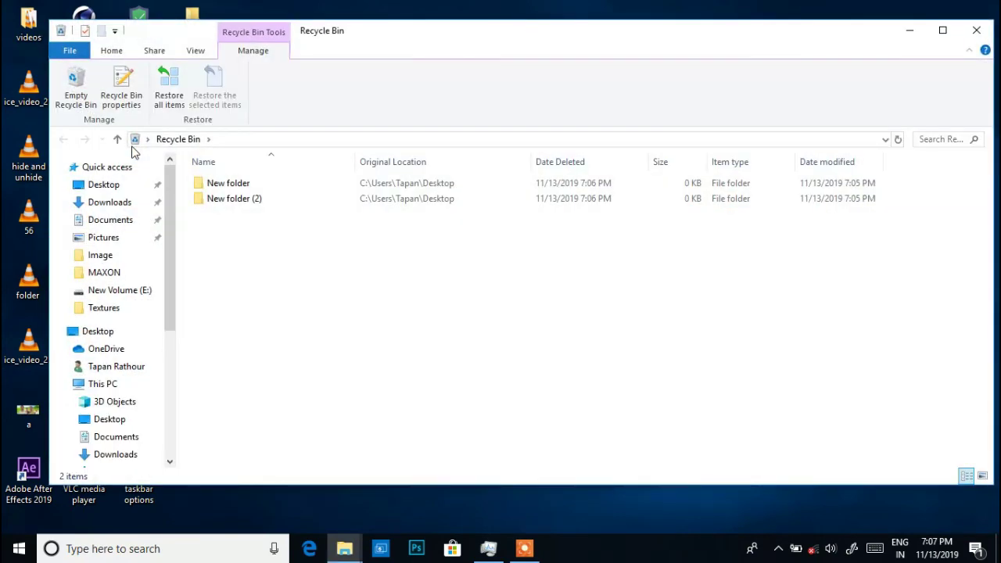
{"action": "left_click", "coordinate": [974, 30]}
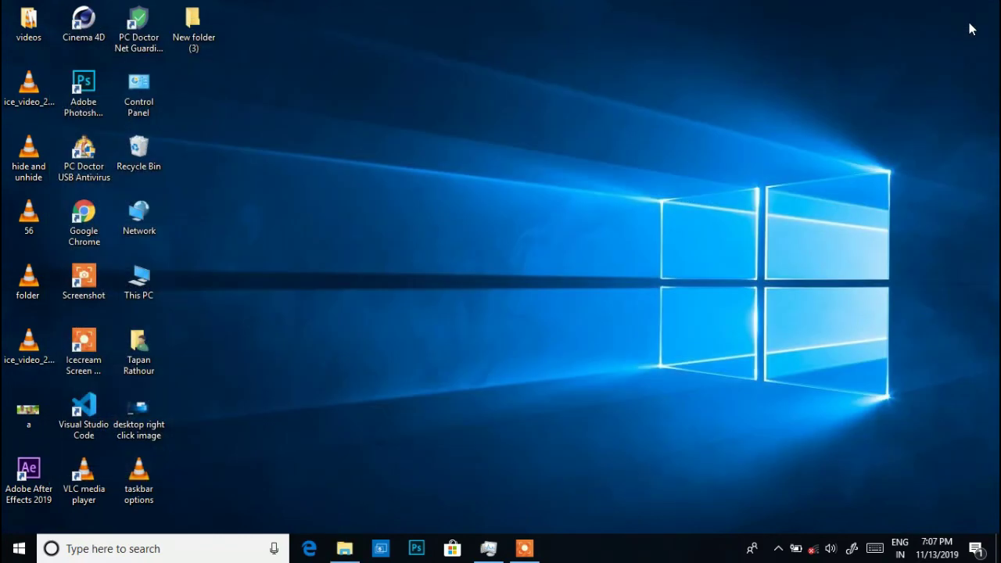